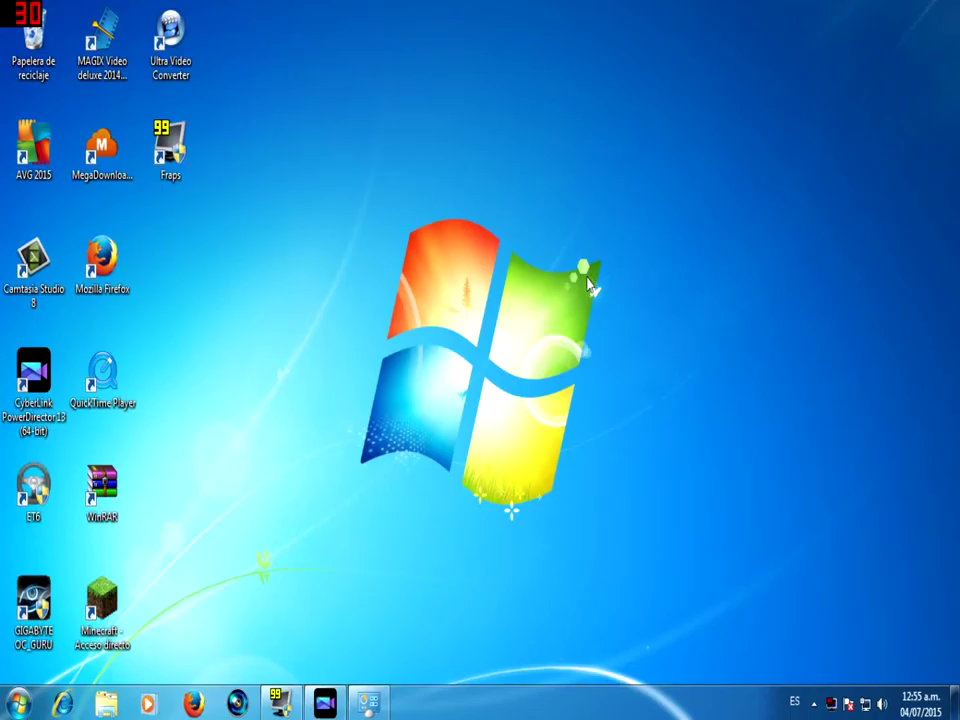
Step: Bring up the Sistema window to view the computer's basic information
click(369, 704)
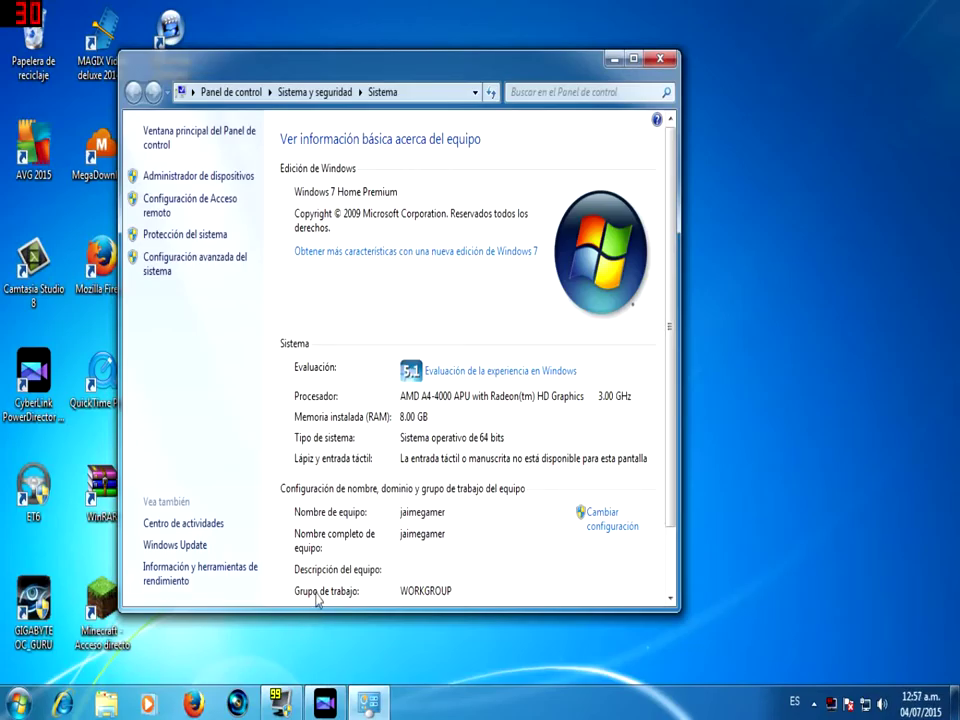
key(super)
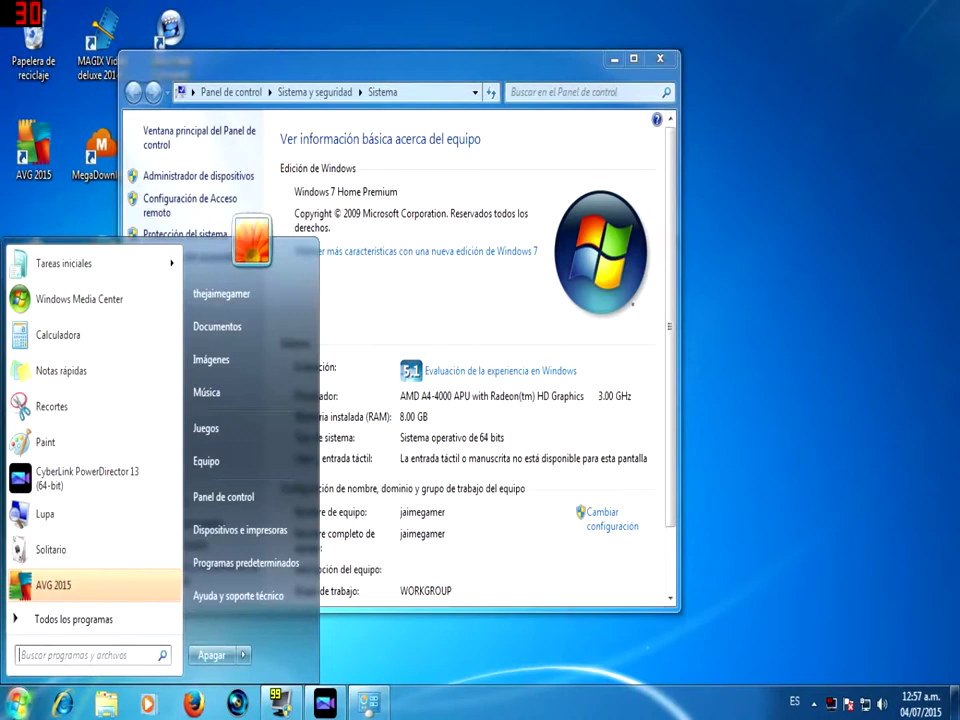
click(354, 368)
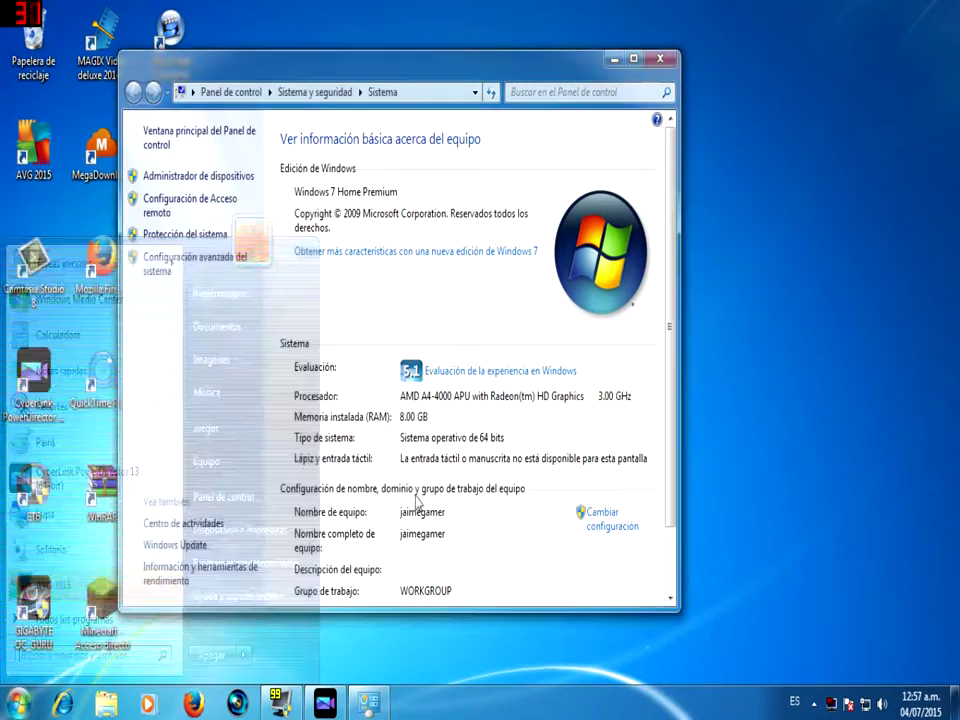
Step: Open Disco local (C:) in the file explorer and examine the Archivos de programa and Archivos de programa (x86) folders
click(106, 703)
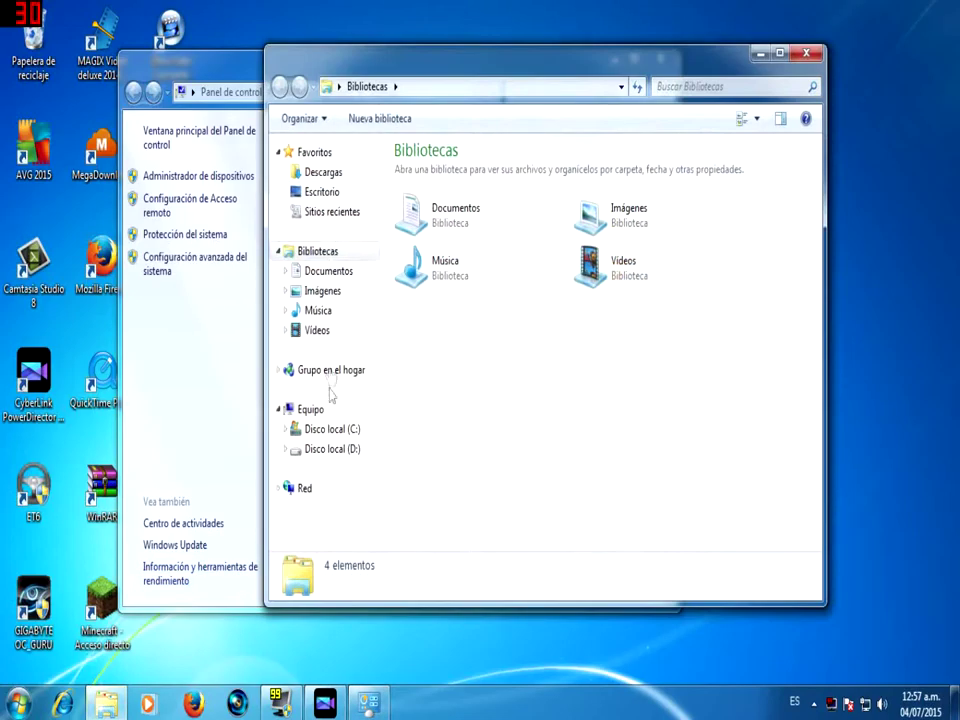
click(328, 430)
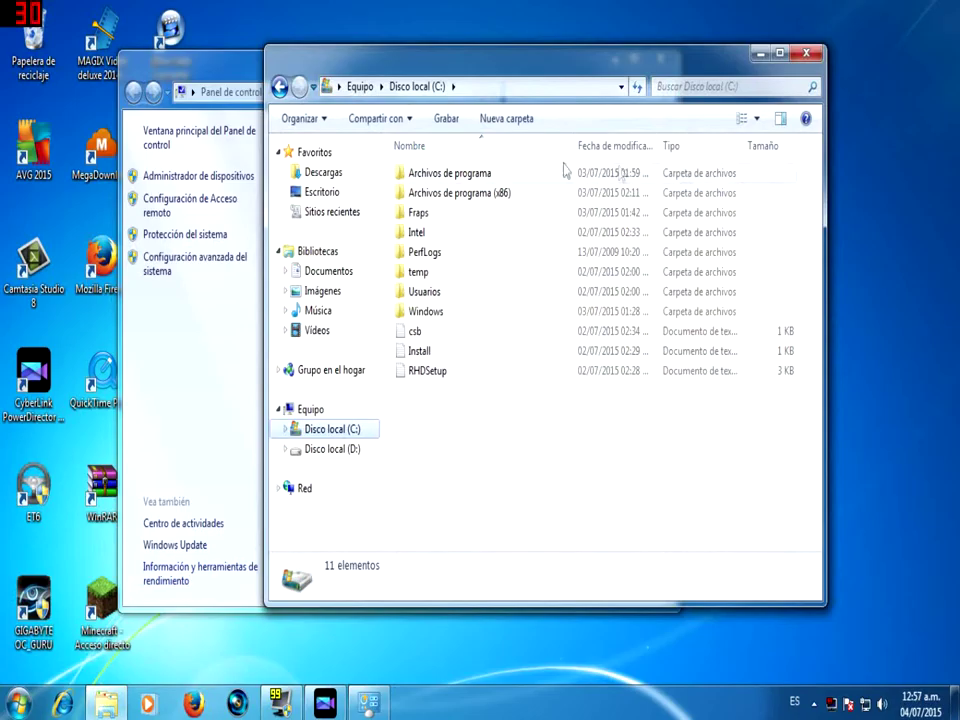
click(484, 175)
key(Down)
key(Up)
key(Down)
click(480, 175)
click(489, 190)
click(505, 176)
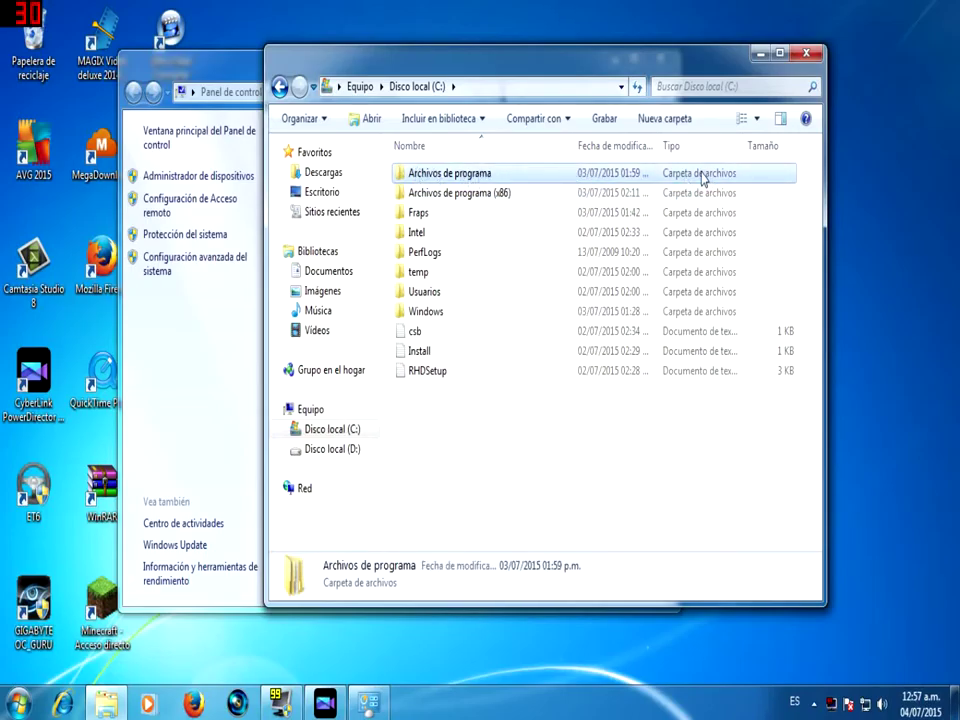
click(489, 196)
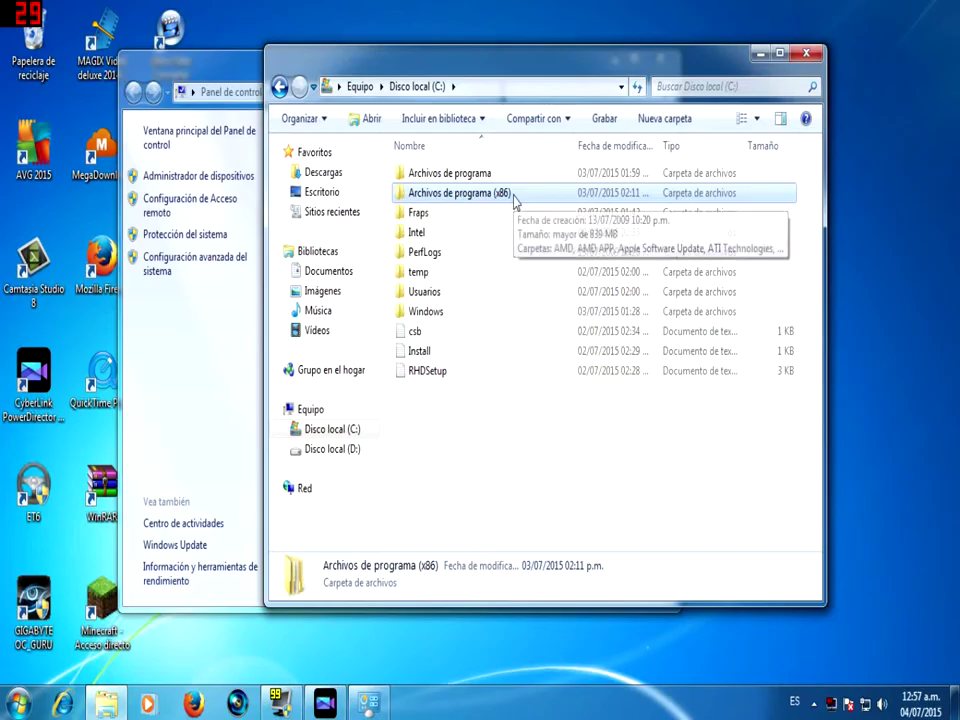
Step: Look through the contents of the Archivos de programa (x86) folder and close the file explorer window
double_click(515, 196)
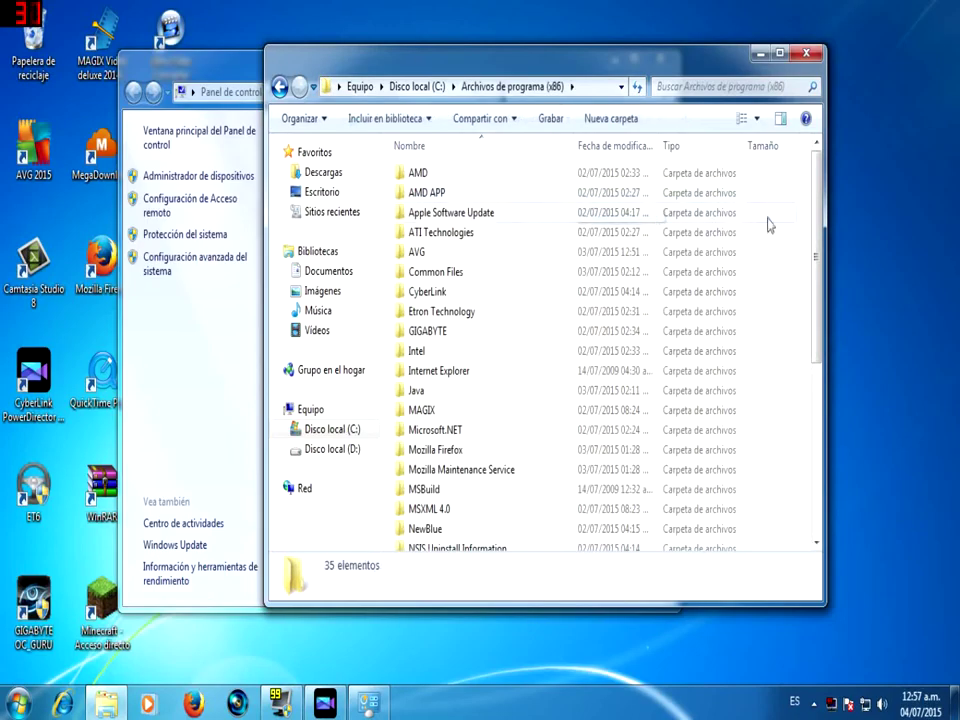
mouse_move(406, 478)
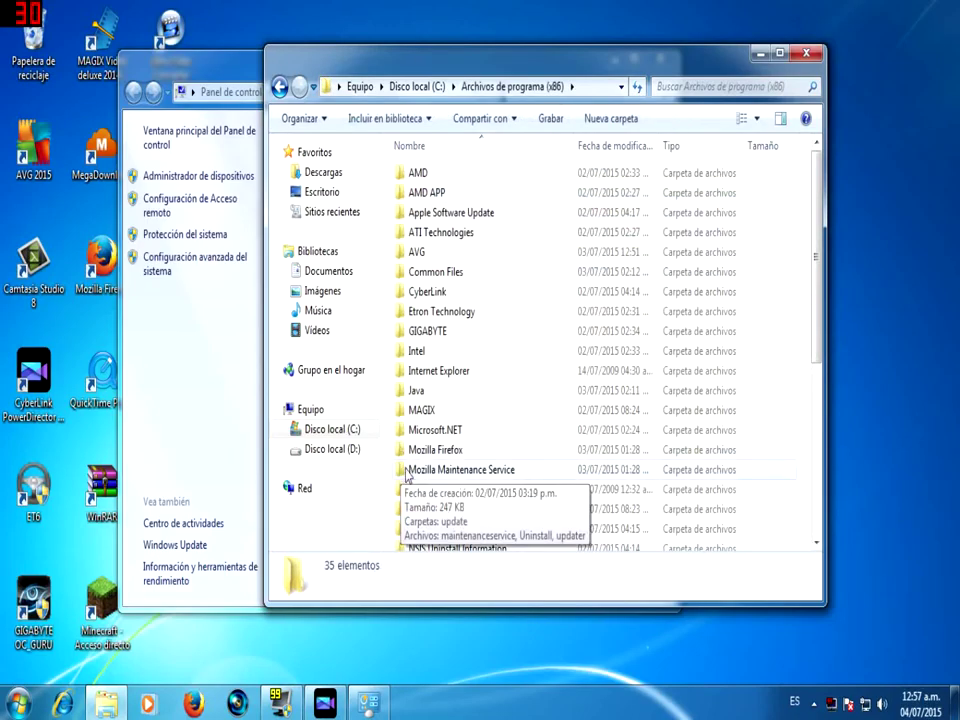
scroll(660, 372, down, 4)
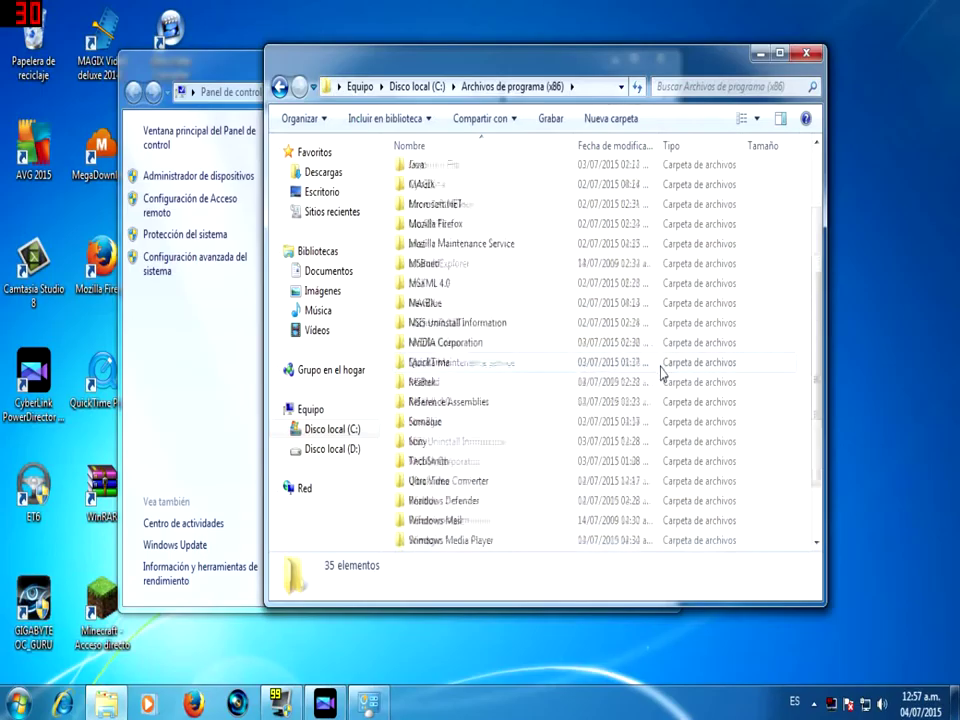
scroll(660, 372, down, 2)
scroll(660, 372, up, 5)
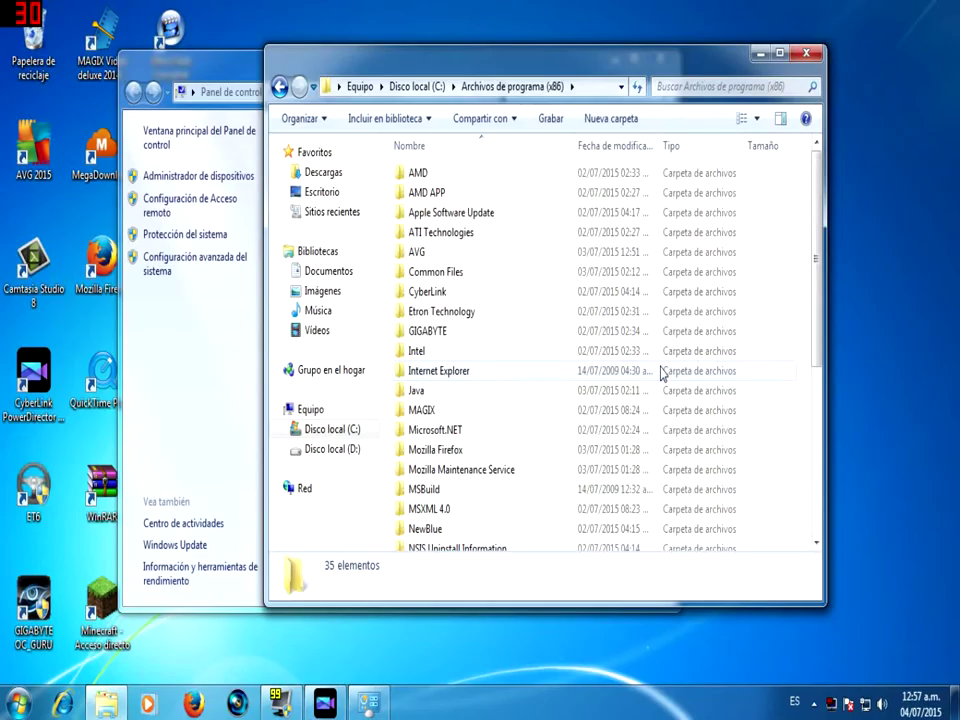
key(BackSpace)
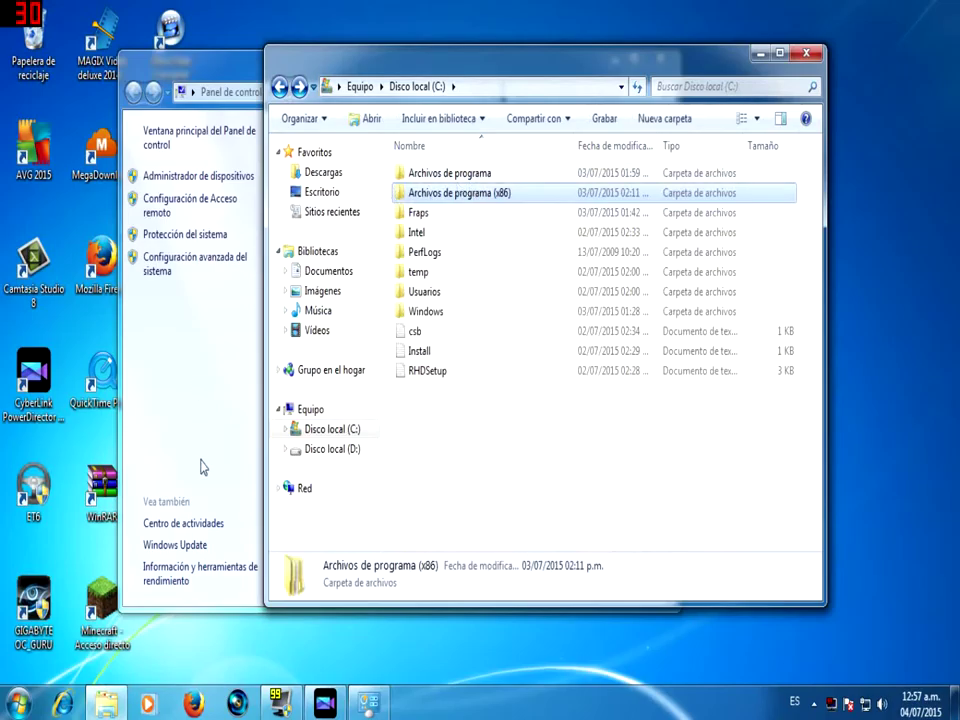
double_click(583, 198)
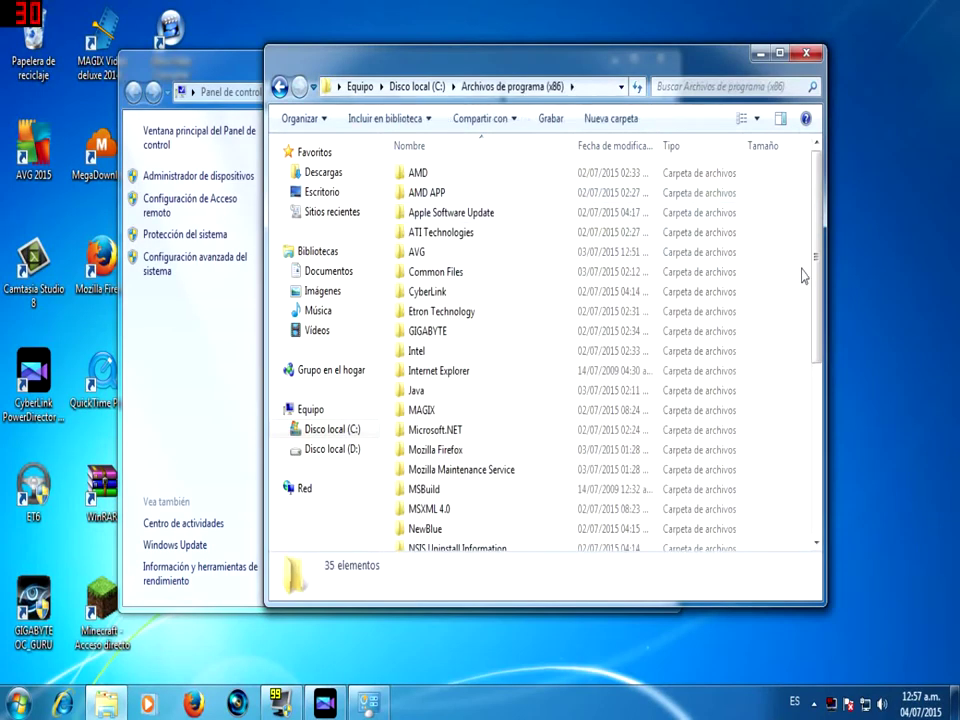
scroll(805, 275, down, 4)
click(807, 52)
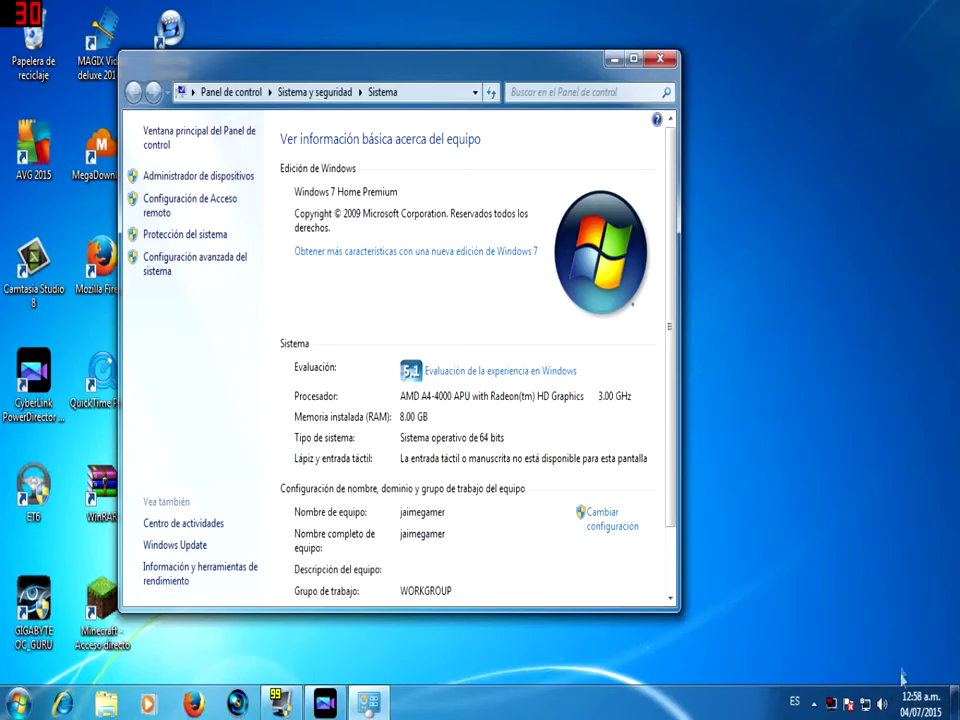
Step: Launch System Configuration with msconfig and put the Sistema window out of the way
mouse_move(906, 712)
key(super)
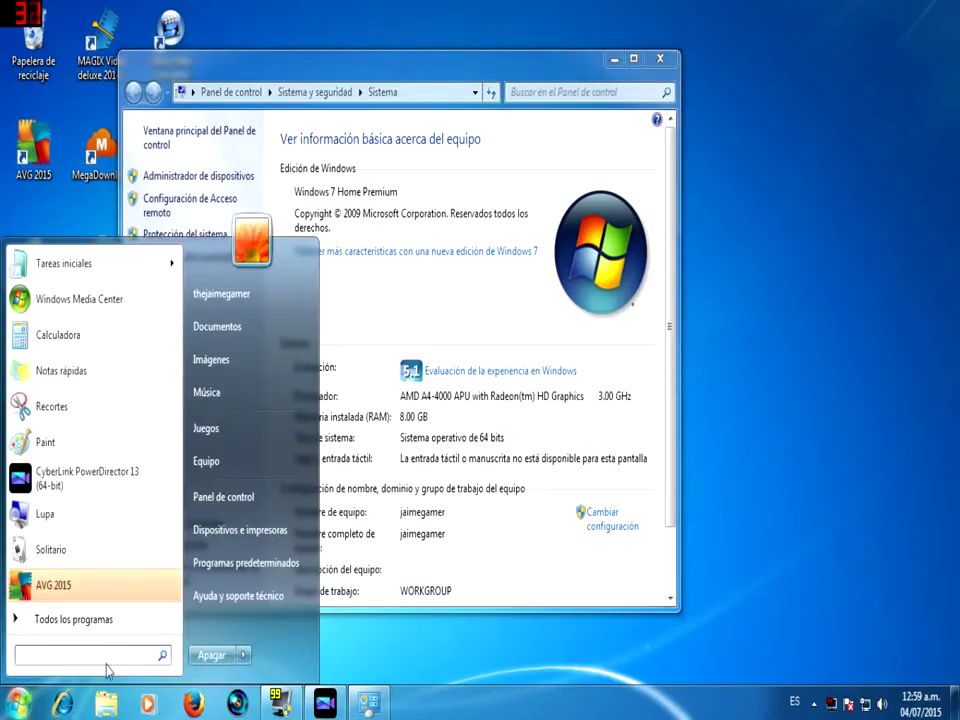
text(msconfig)
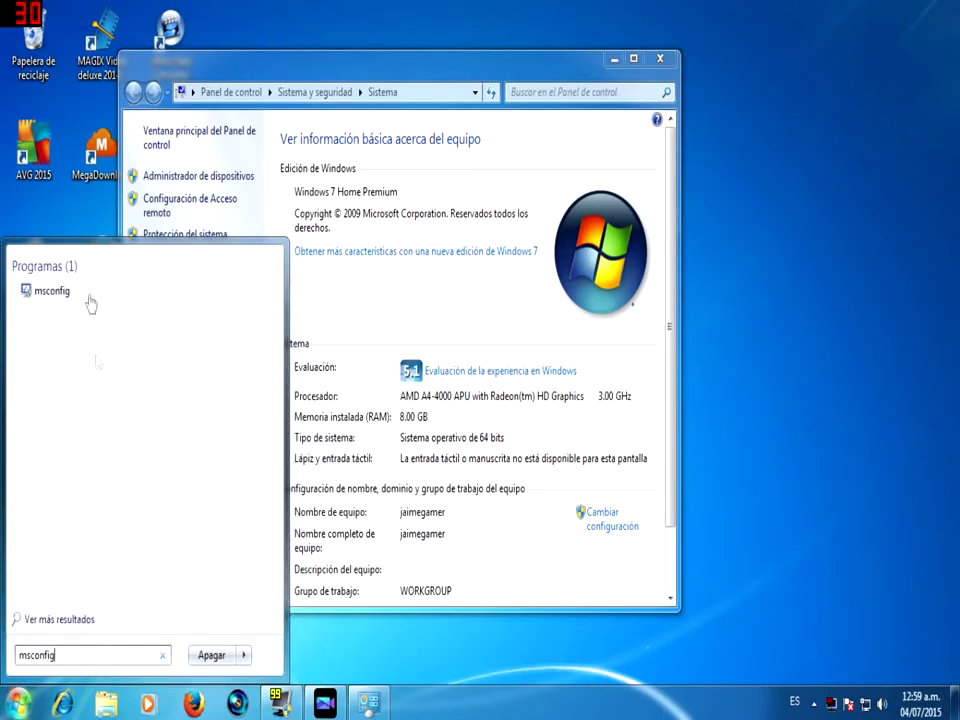
click(48, 291)
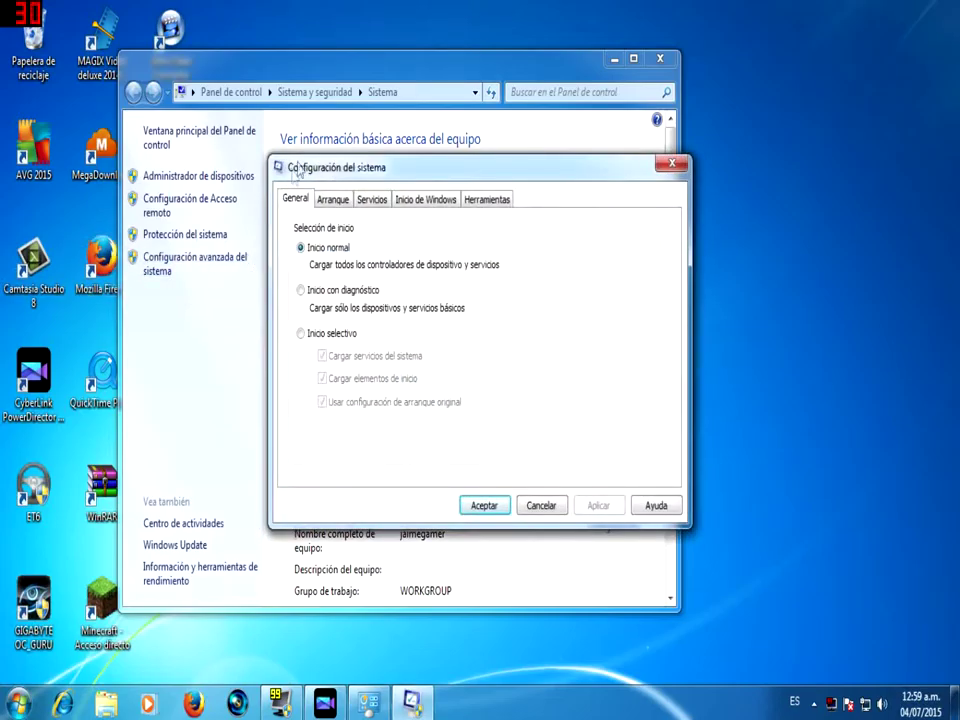
click(659, 58)
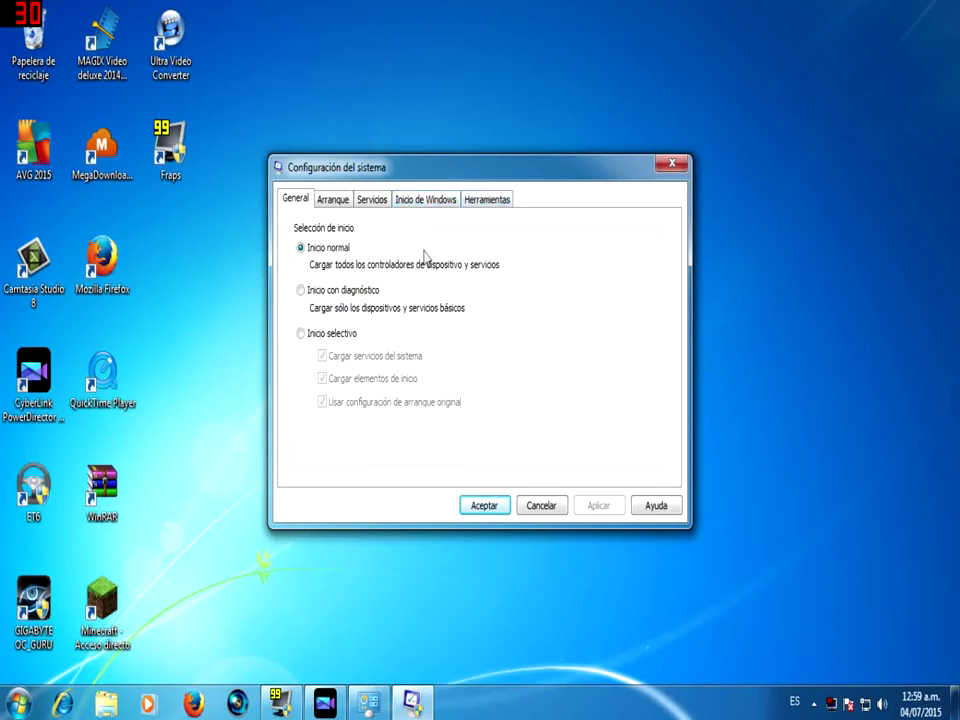
Step: In the Windows 7 advanced boot options, enable the number of processors at 1 and the maximum memory at 8192
click(337, 199)
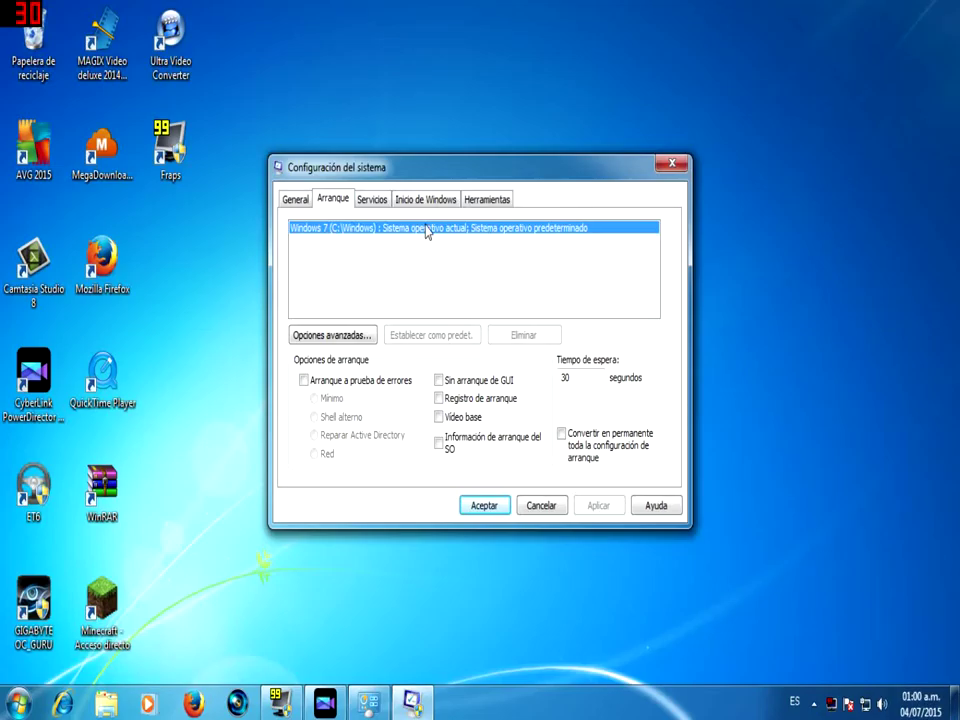
click(317, 340)
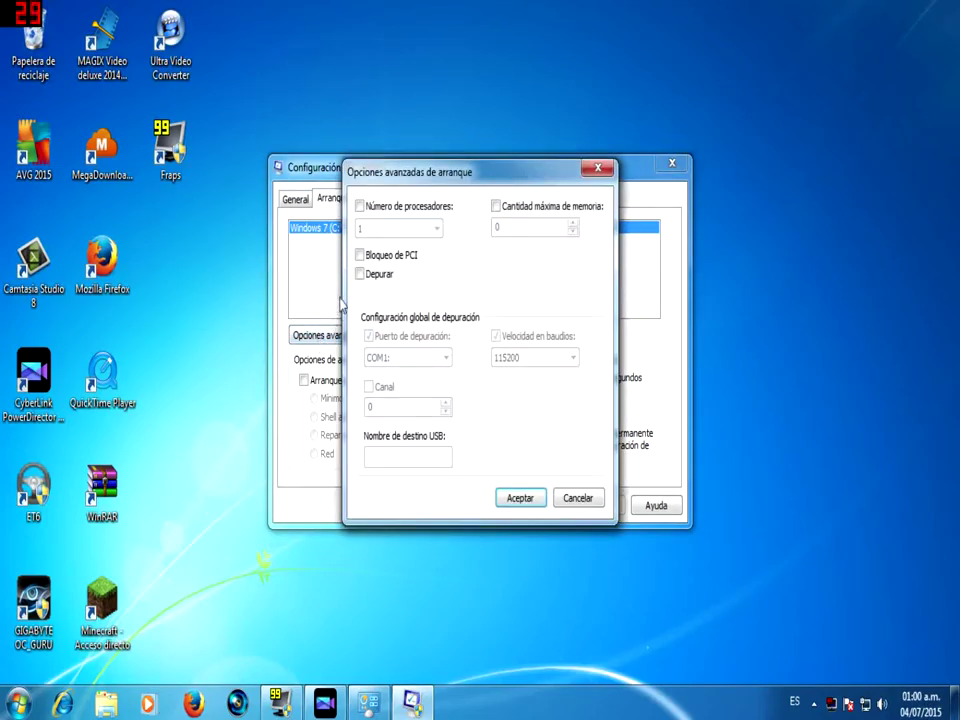
click(360, 206)
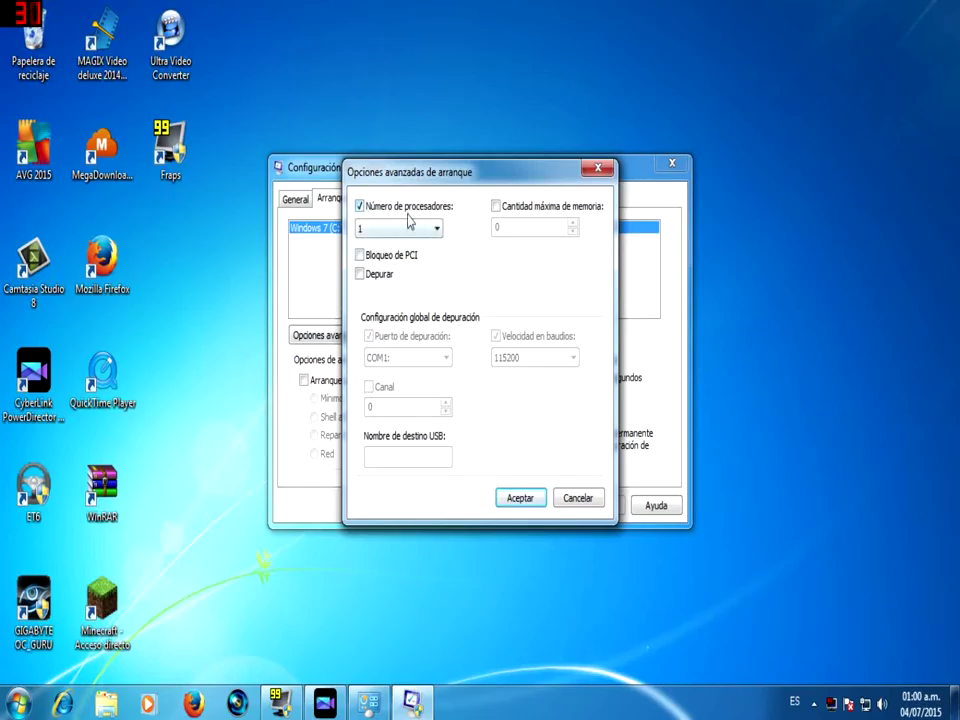
click(496, 208)
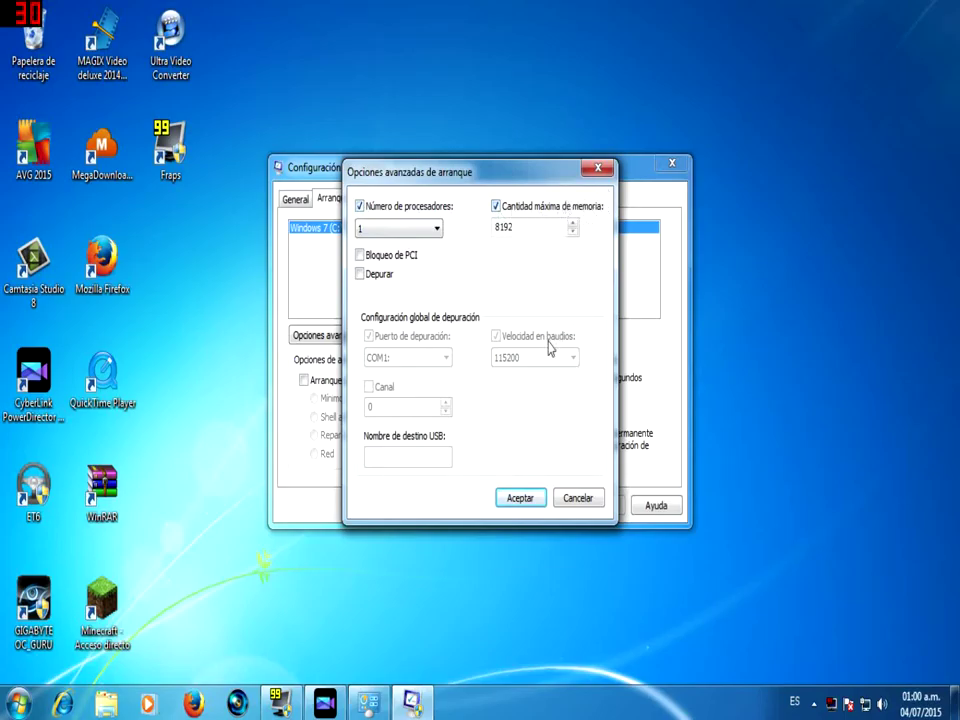
click(417, 230)
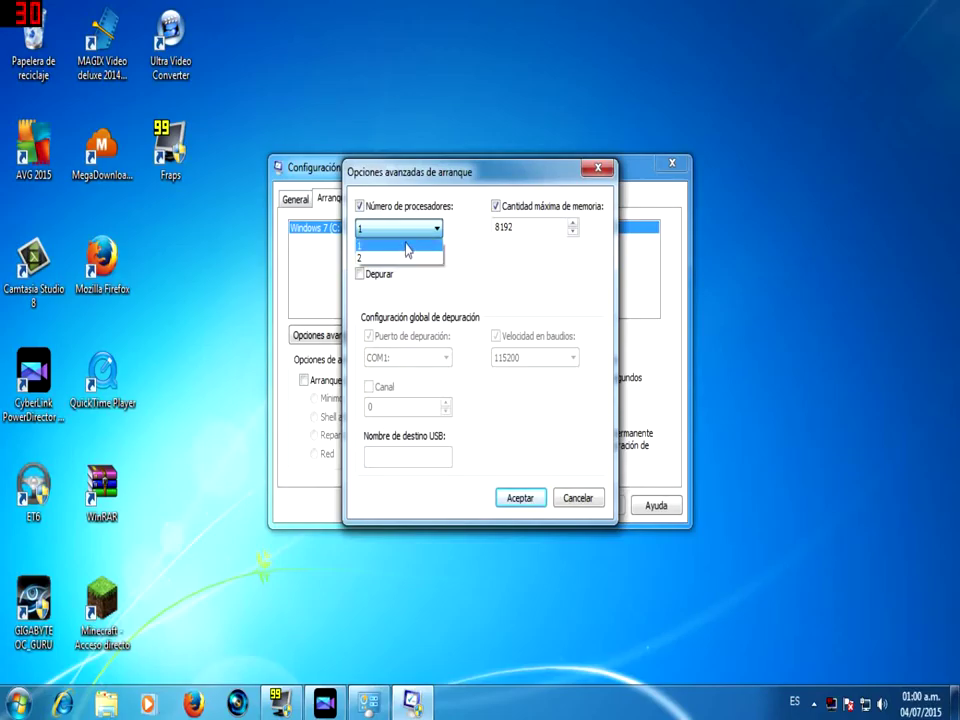
click(506, 281)
click(573, 224)
click(578, 222)
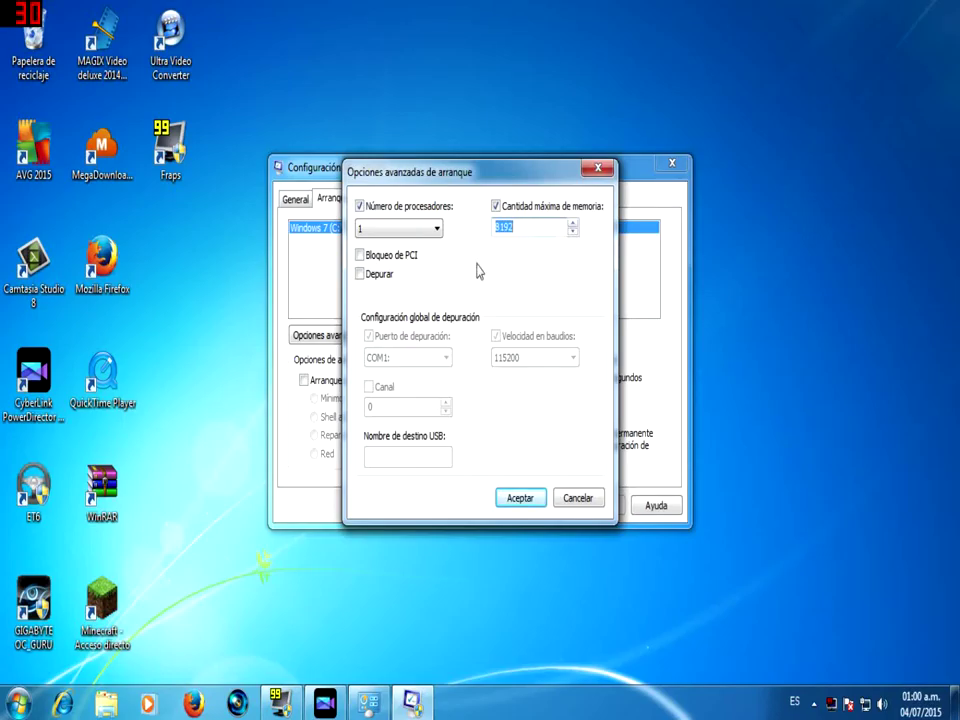
Step: Check the installed RAM in the Sistema window and return to the maximum memory value in the advanced boot options
click(368, 705)
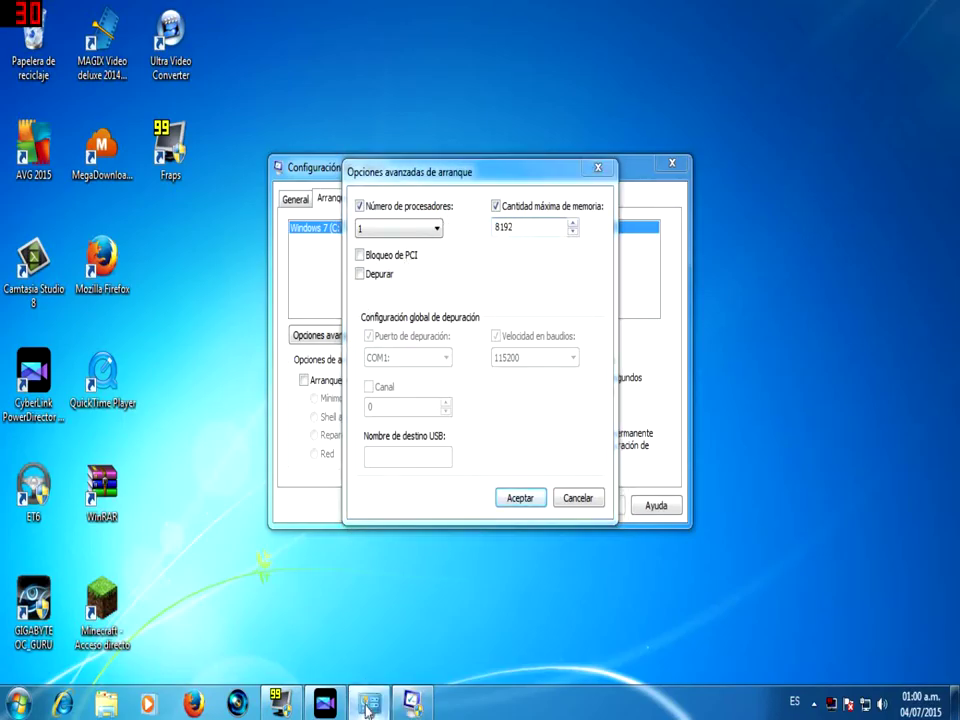
click(388, 634)
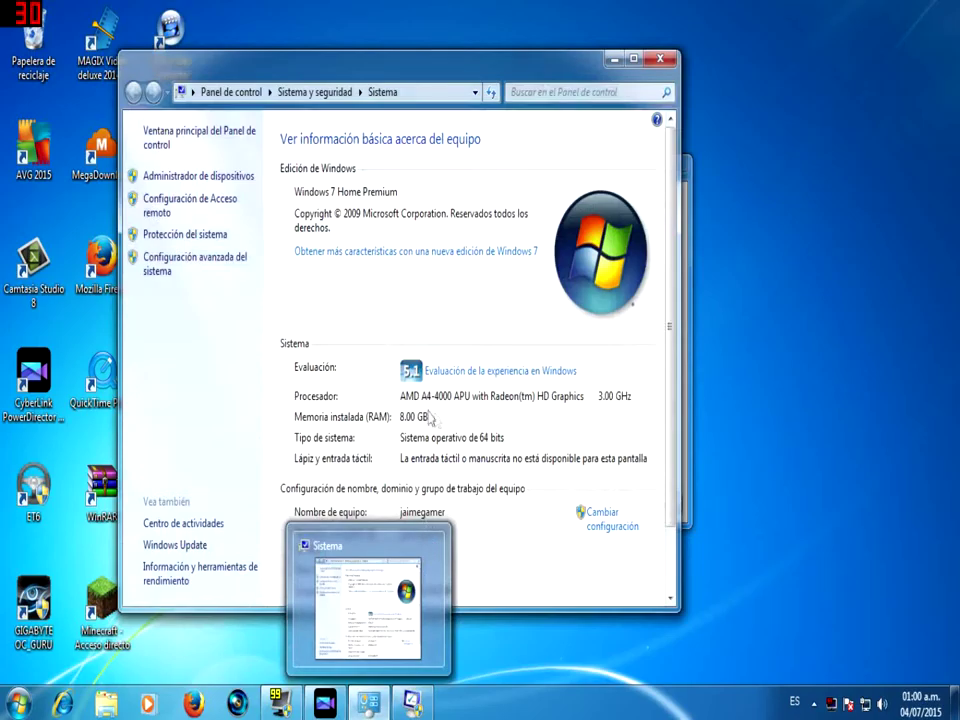
key(alt+Tab)
click(531, 222)
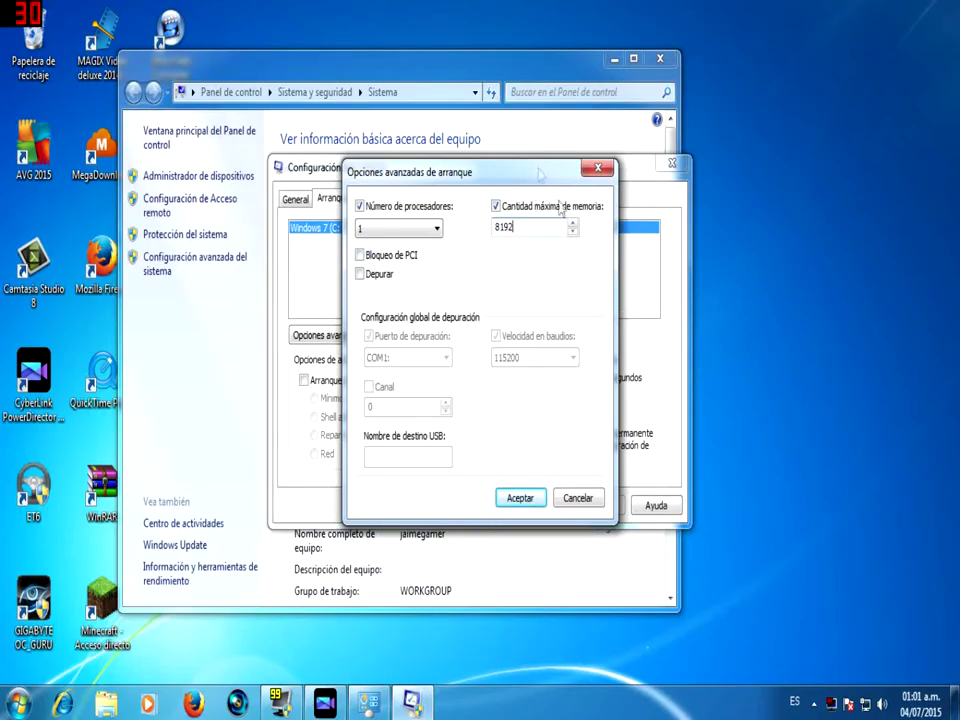
Step: Accept the advanced boot options, apply the boot configuration and close System Configuration
drag(420, 170, 495, 243)
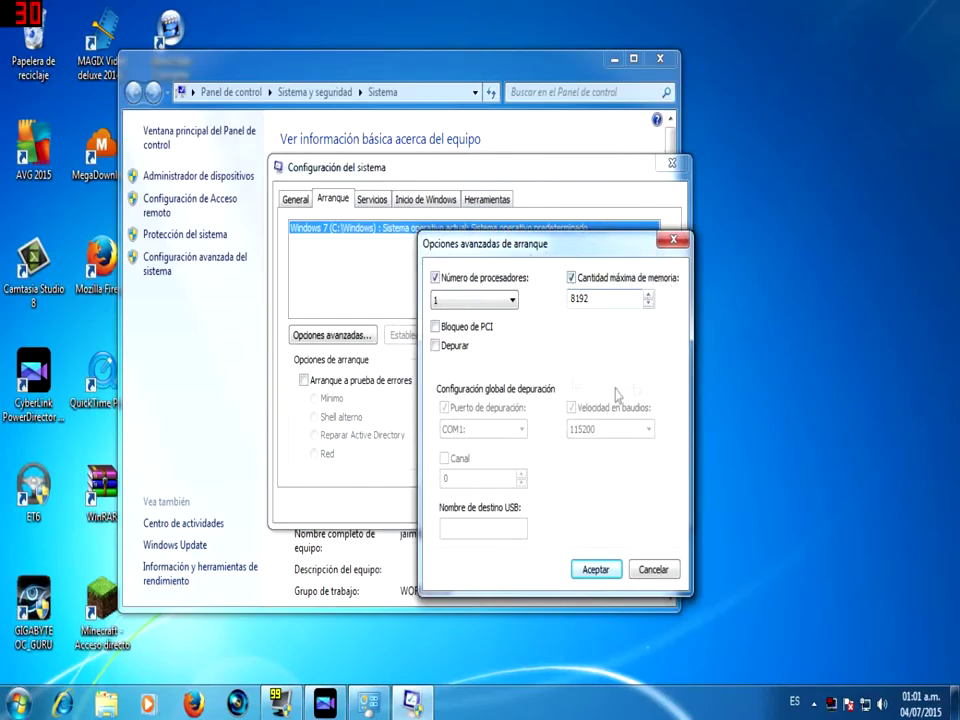
click(603, 572)
click(604, 506)
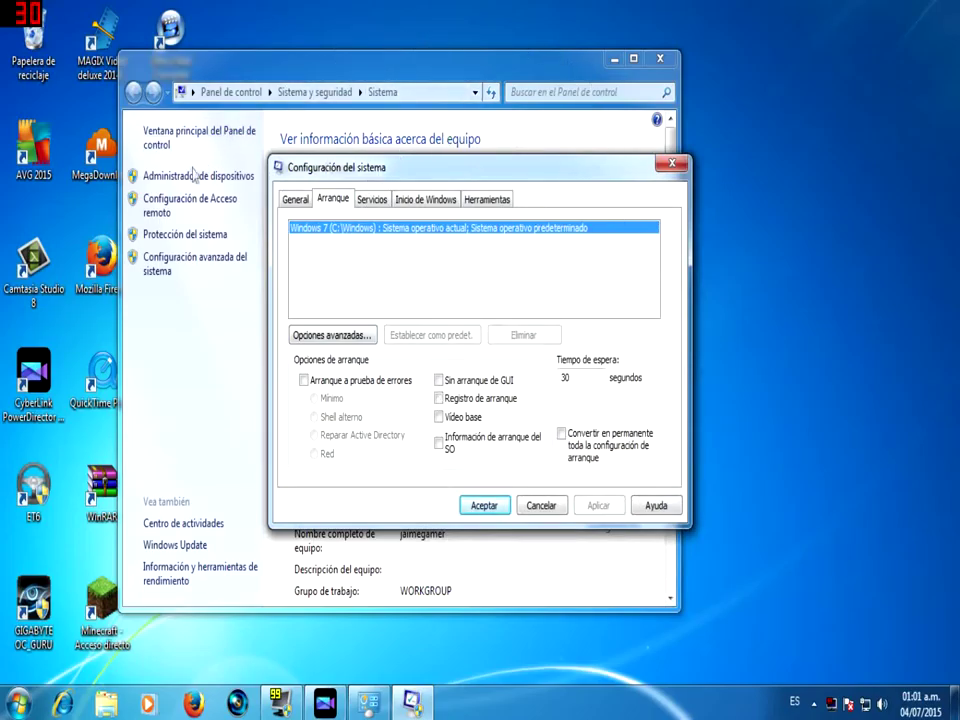
click(671, 170)
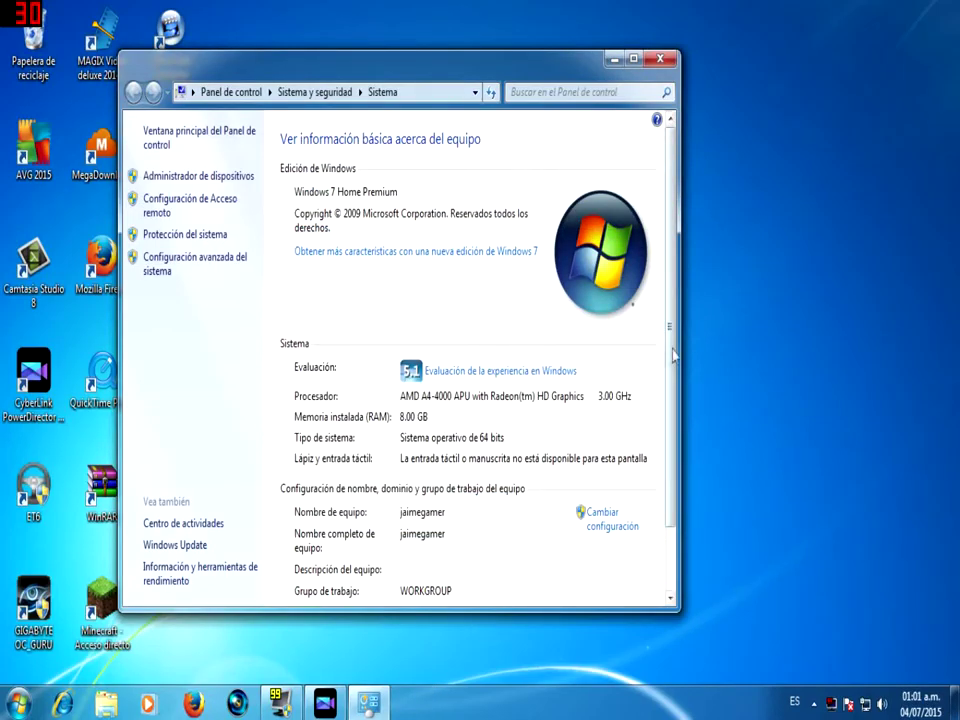
Step: Review the Sistema page down to the Windows activation section and close the window
scroll(676, 354, down, 2)
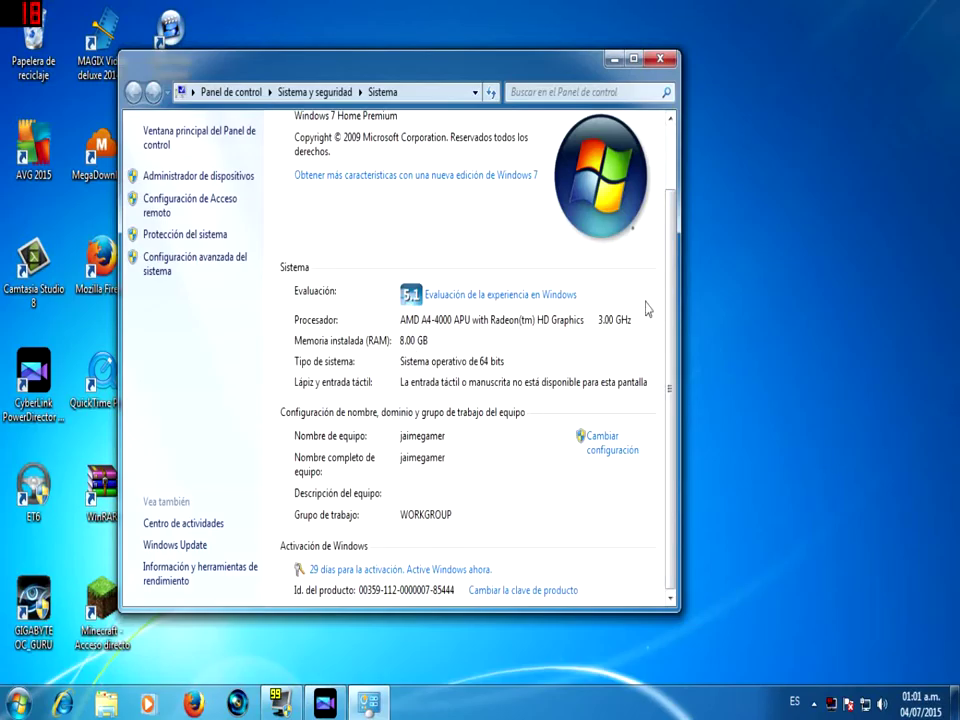
scroll(672, 248, up, 1)
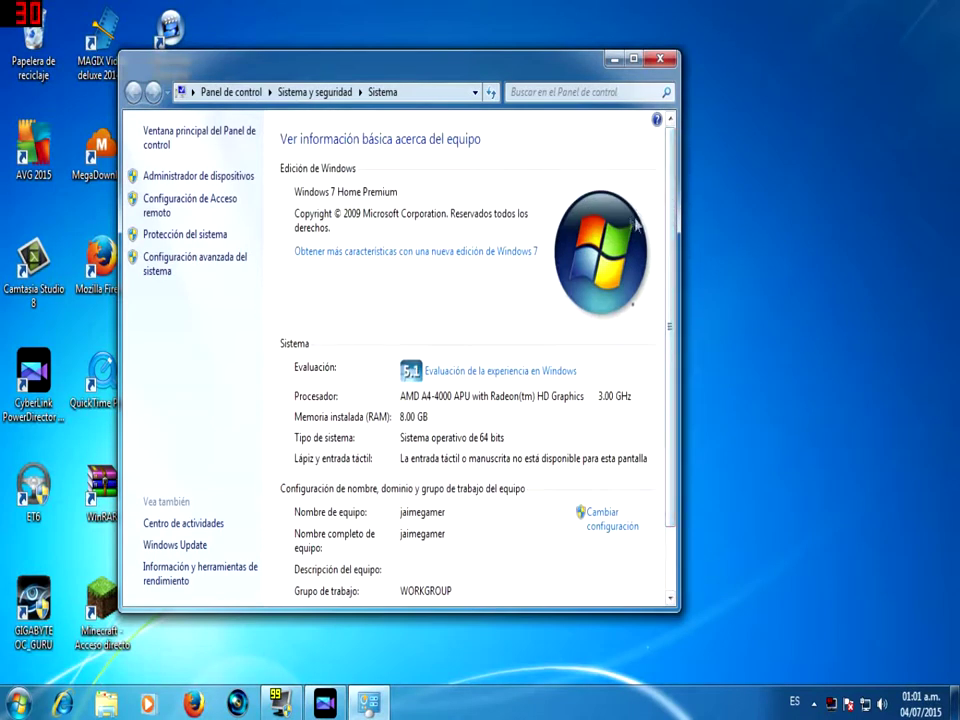
click(657, 61)
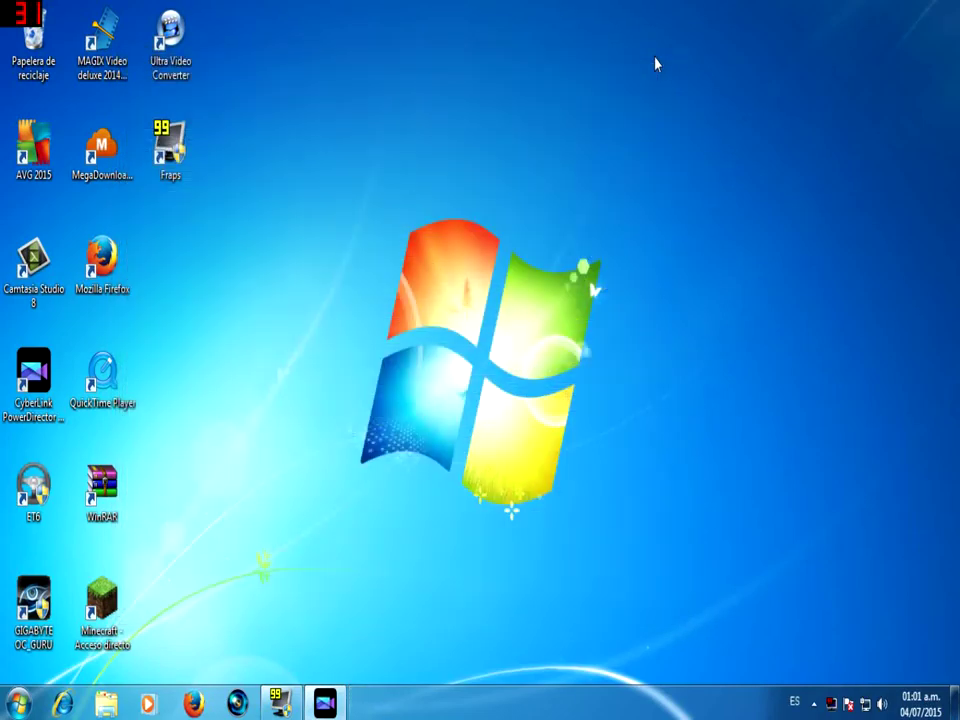